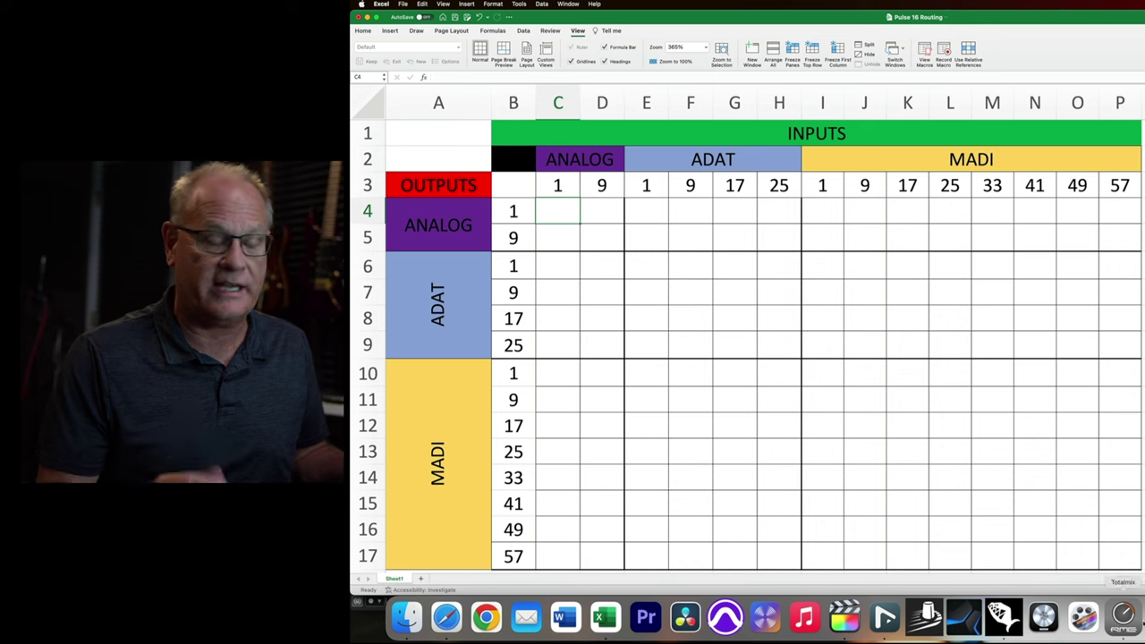
Step: View the channel routing matrix in RemoteFish, minimize its window and return to the Excel routing sheet
click(1003, 617)
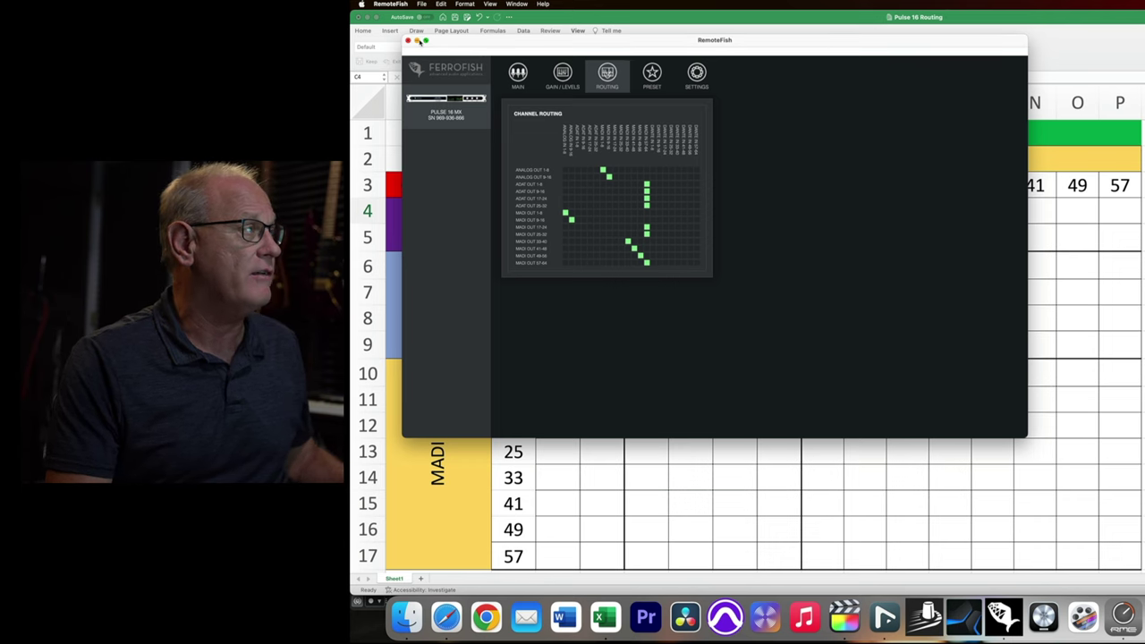
click(417, 41)
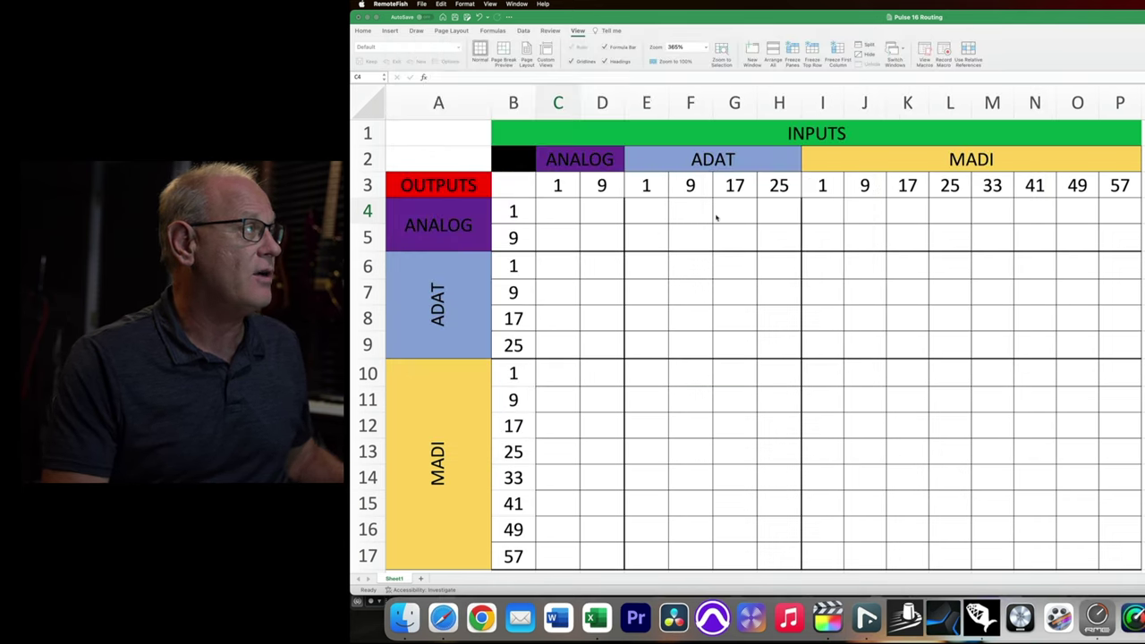
click(682, 136)
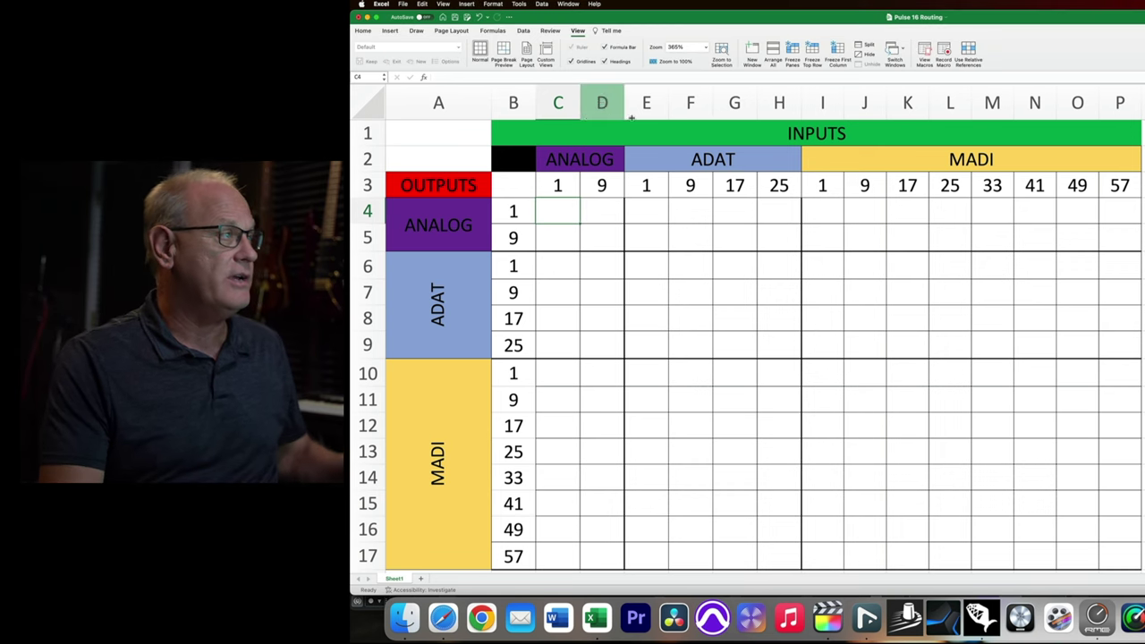
Step: Examine the INPUTS headings across the sheet and the OUTPUTS headings down it for ANALOG, ADAT and MADI
click(792, 131)
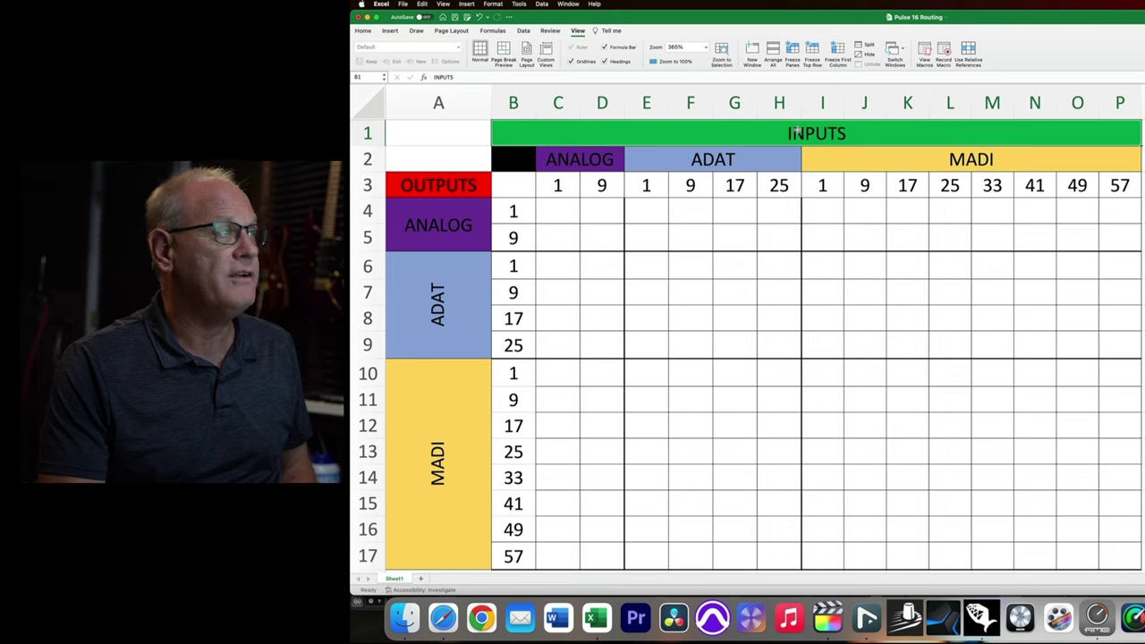
click(597, 154)
click(716, 158)
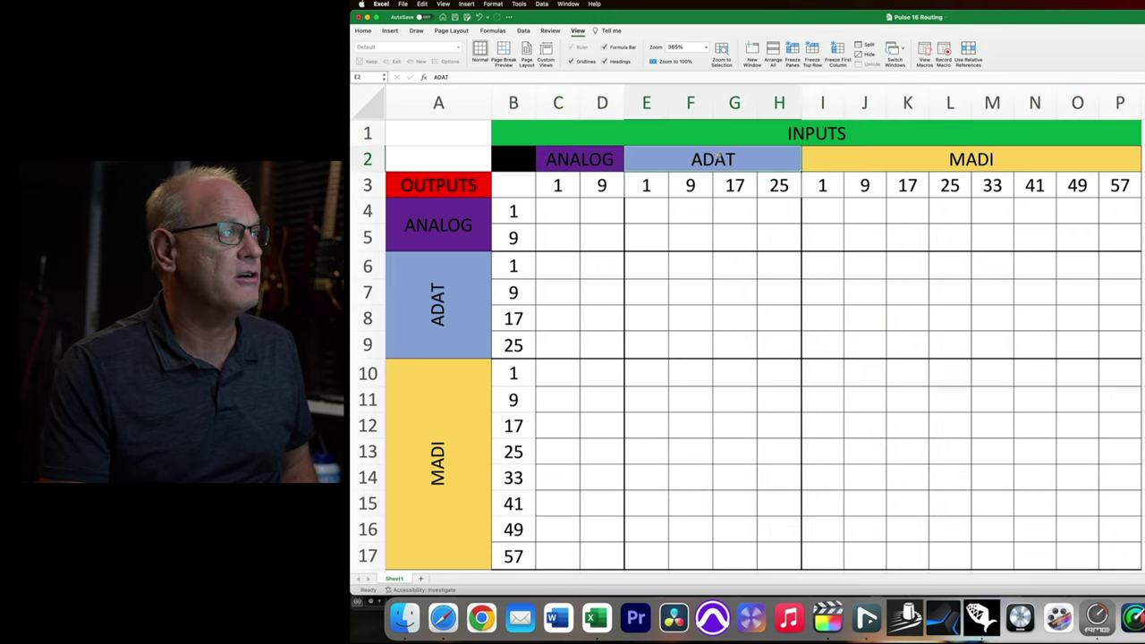
click(921, 168)
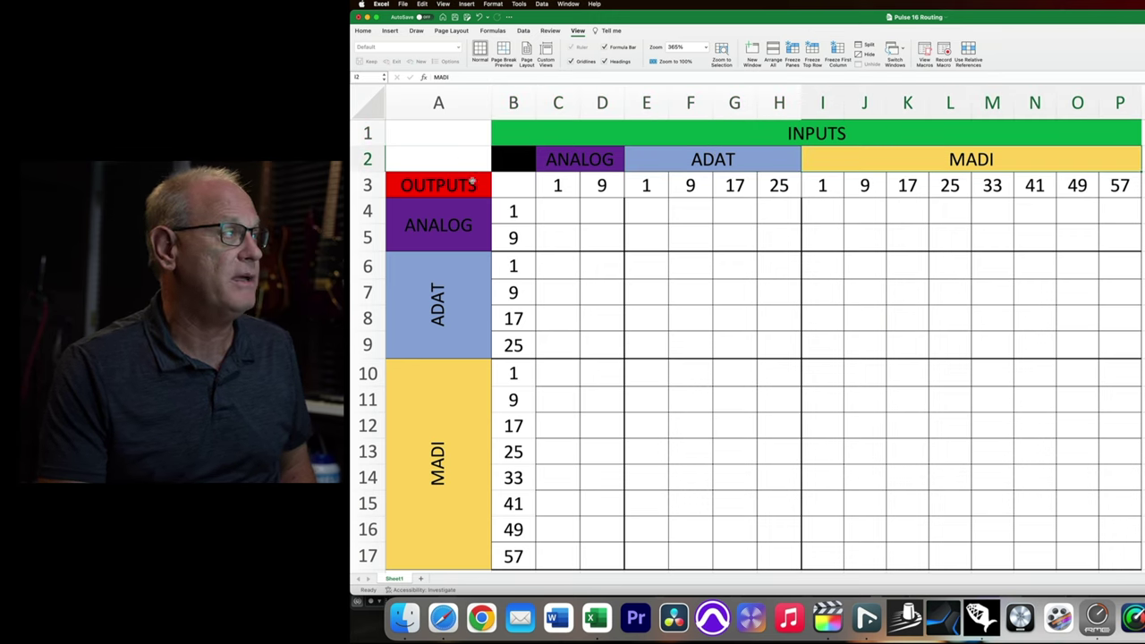
click(439, 235)
click(439, 288)
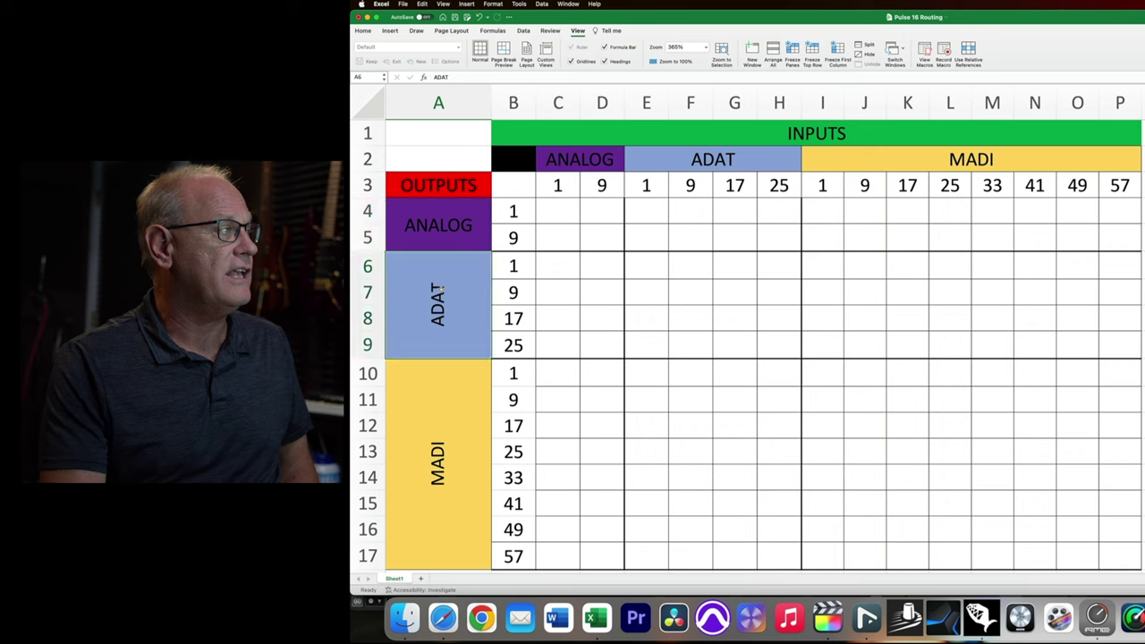
click(439, 478)
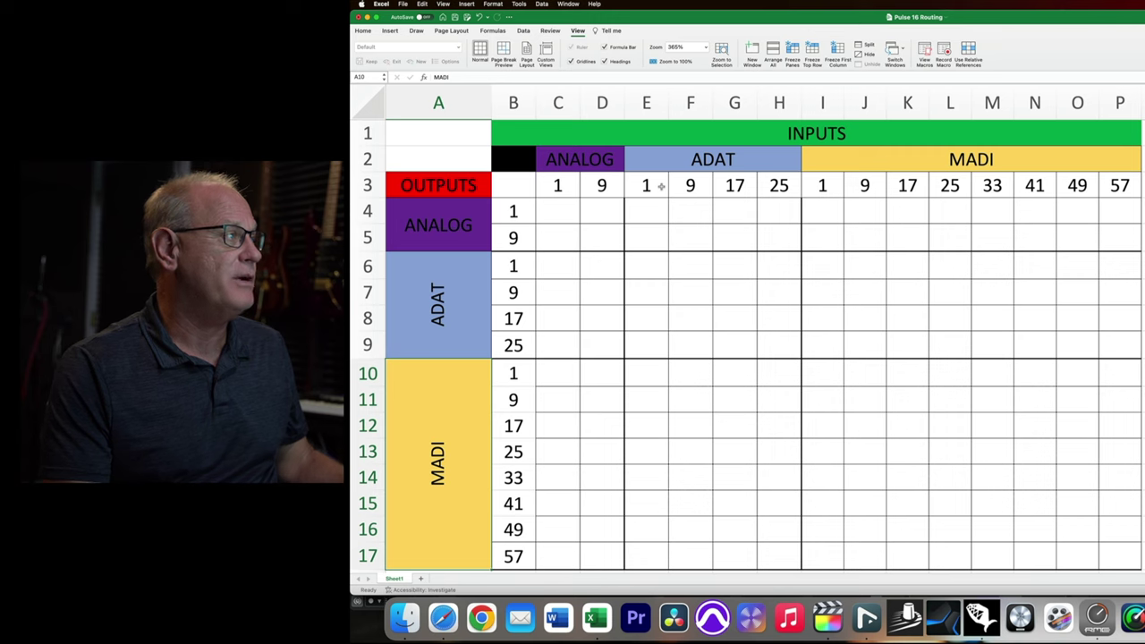
Step: Enter x in E4 and F5 to route ADAT inputs 1 and 9 to analog outputs 1 and 9
click(517, 212)
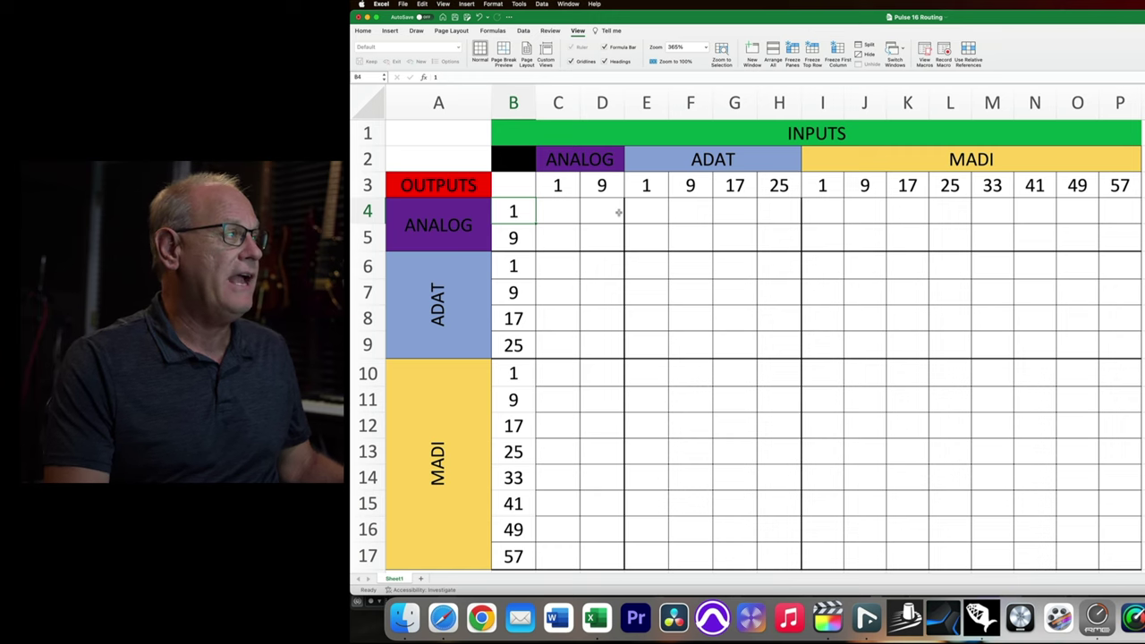
click(652, 213)
text(x)
click(671, 231)
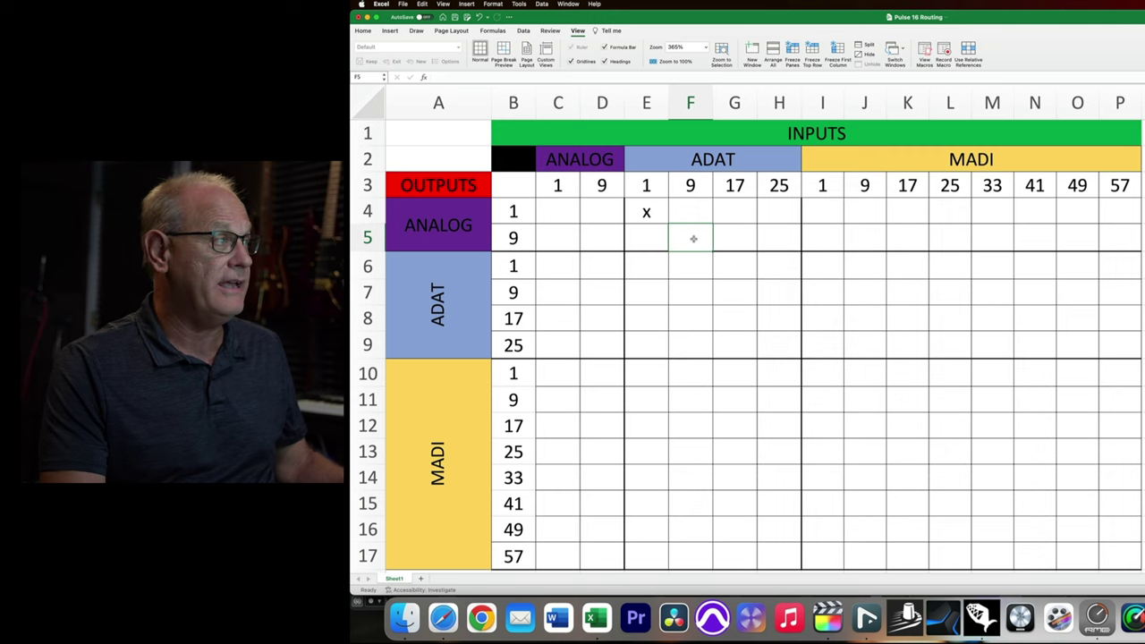
text(x)
click(734, 237)
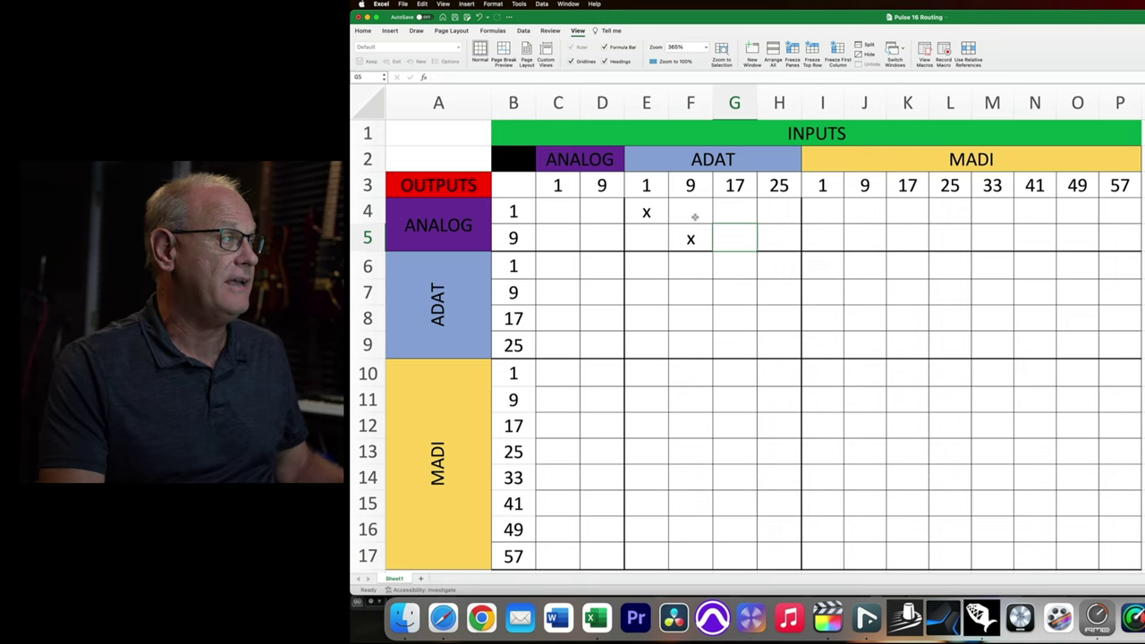
Step: Enter x in C6 and D7 to route analog inputs 1 and 9 to ADAT outputs 1 and 9
scroll(695, 216, right, 1)
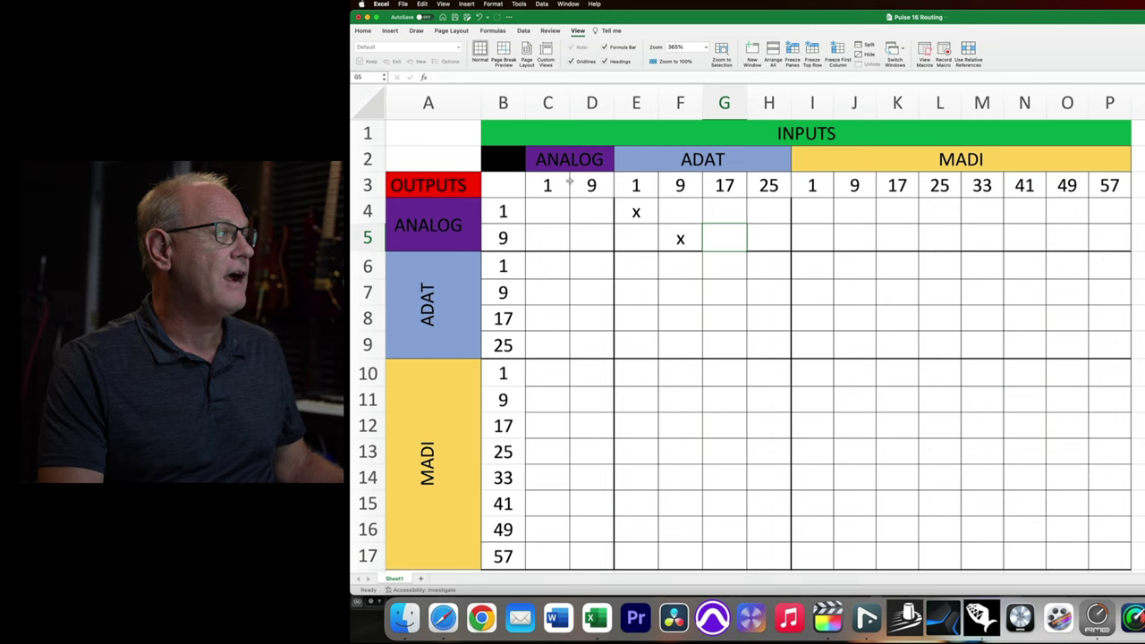
click(550, 184)
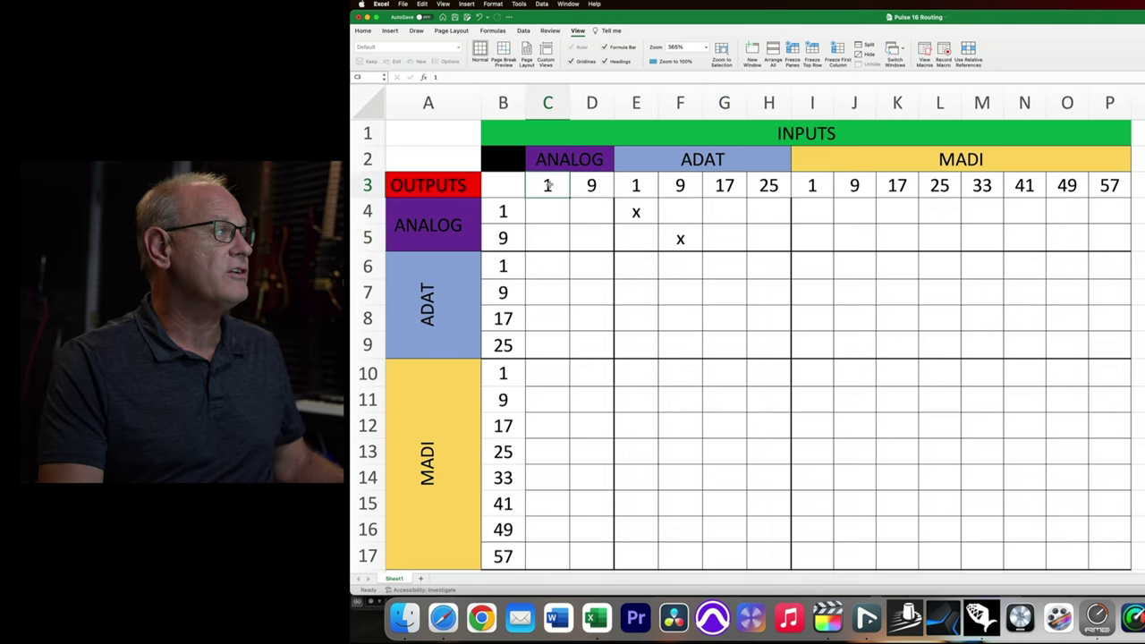
click(549, 266)
text(x)
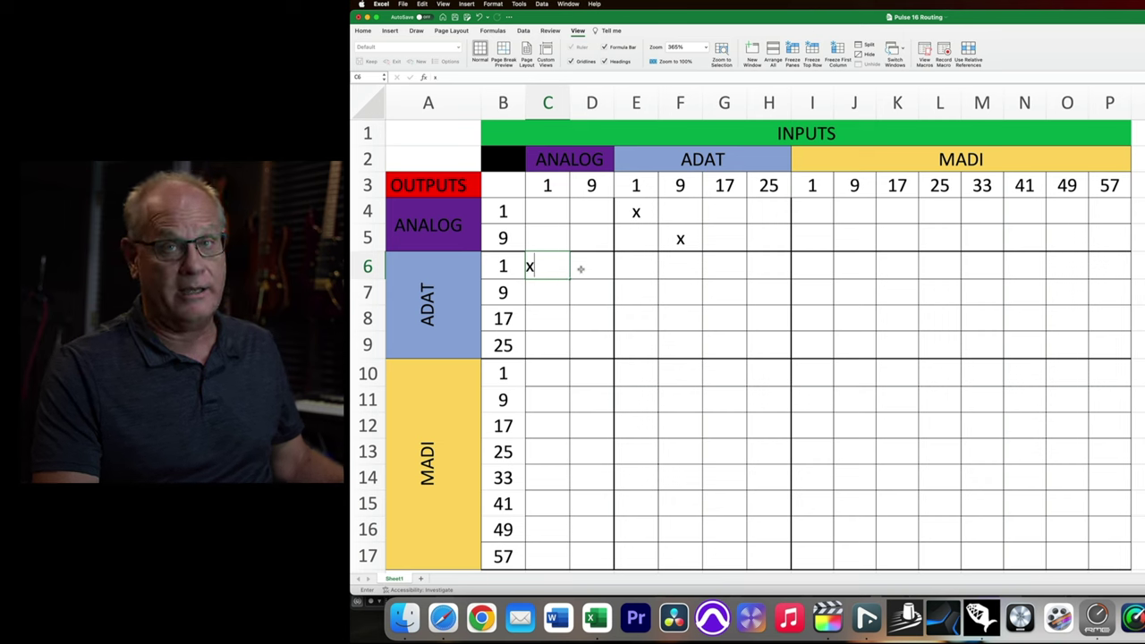
click(622, 266)
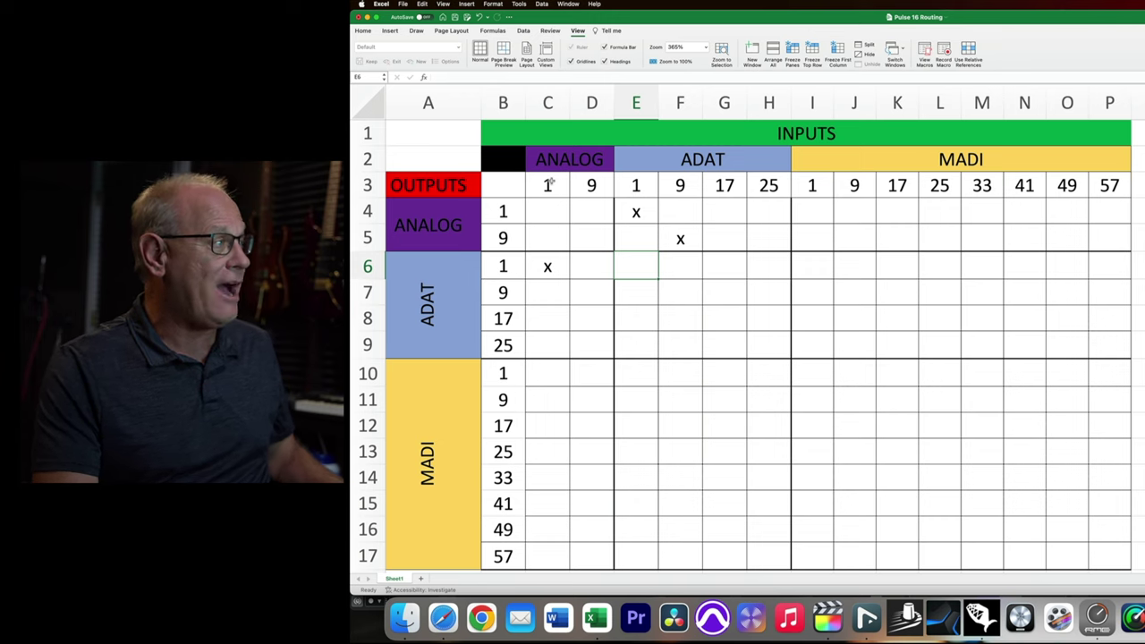
click(599, 292)
text(x)
click(649, 325)
double_click(595, 295)
key(Escape)
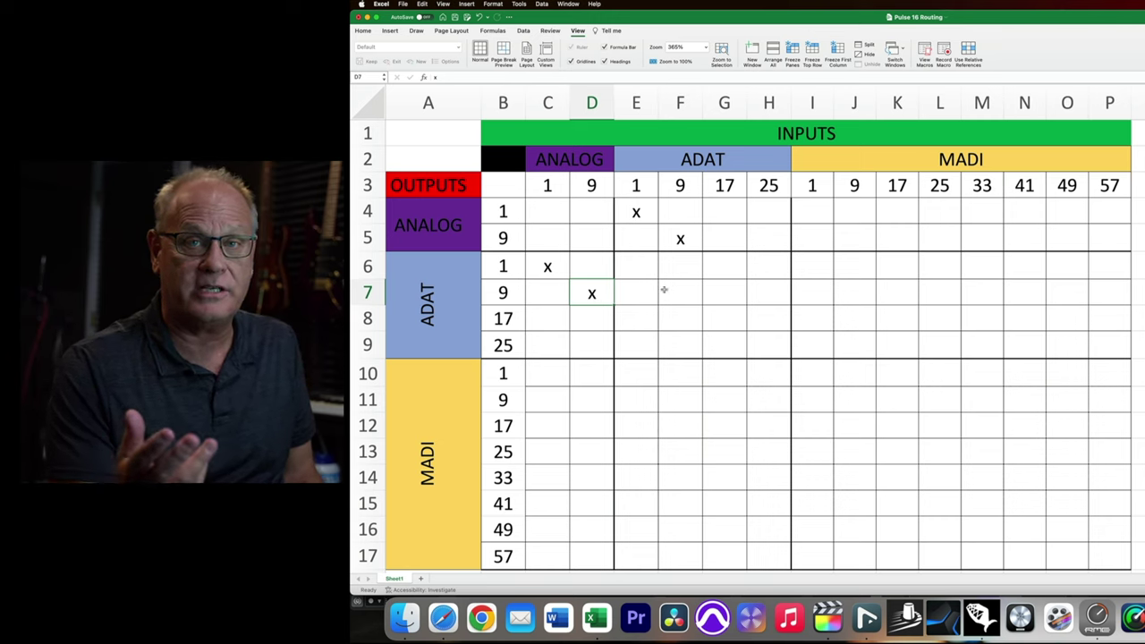
Step: Clear the four x marks from C6, D7, E4 and F5 so the routing grid is empty
click(553, 266)
key(Delete)
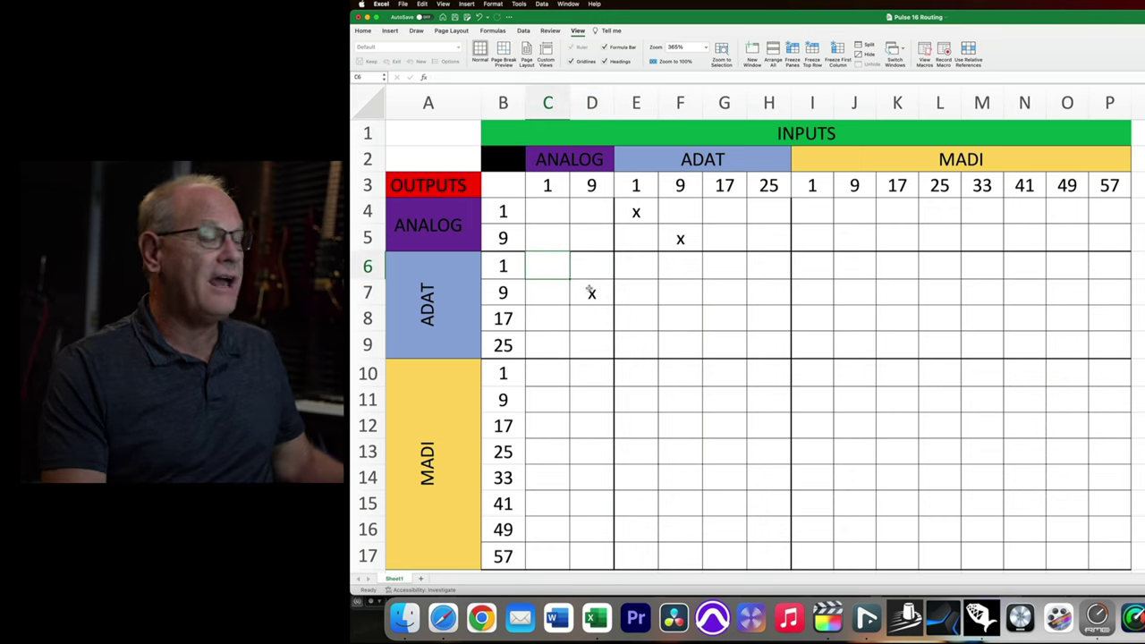
click(589, 292)
key(Delete)
click(637, 212)
key(Delete)
click(677, 237)
key(Delete)
click(716, 296)
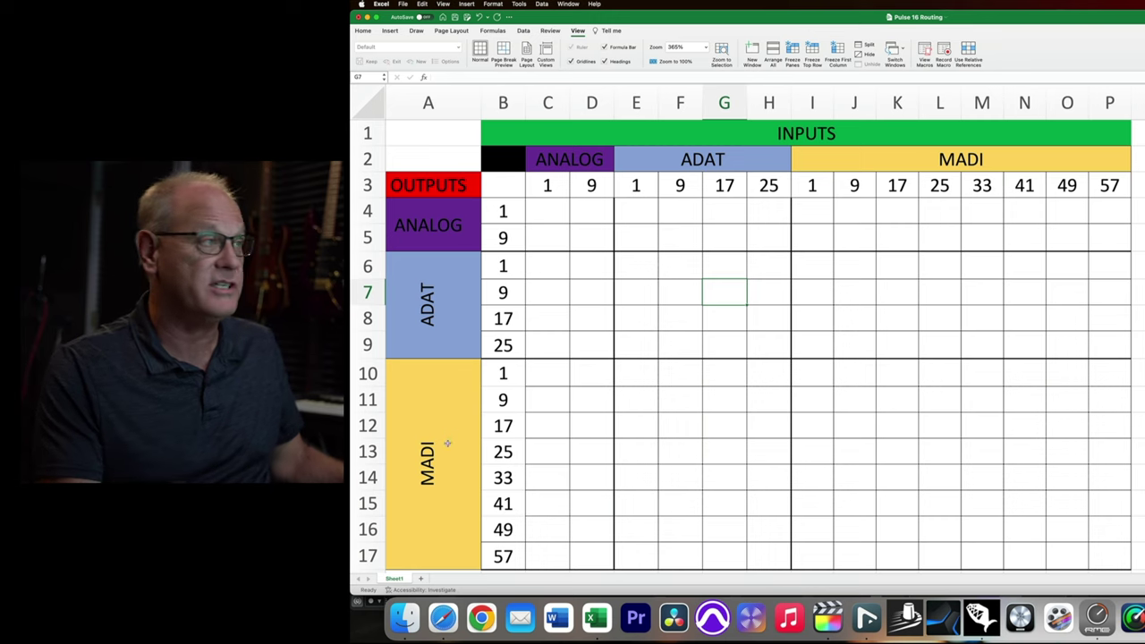
Step: Enter x in C10 and D11 to route analog inputs 1 and 9 to MADI outputs 1 and 9
click(548, 373)
scroll(544, 375, right, 1)
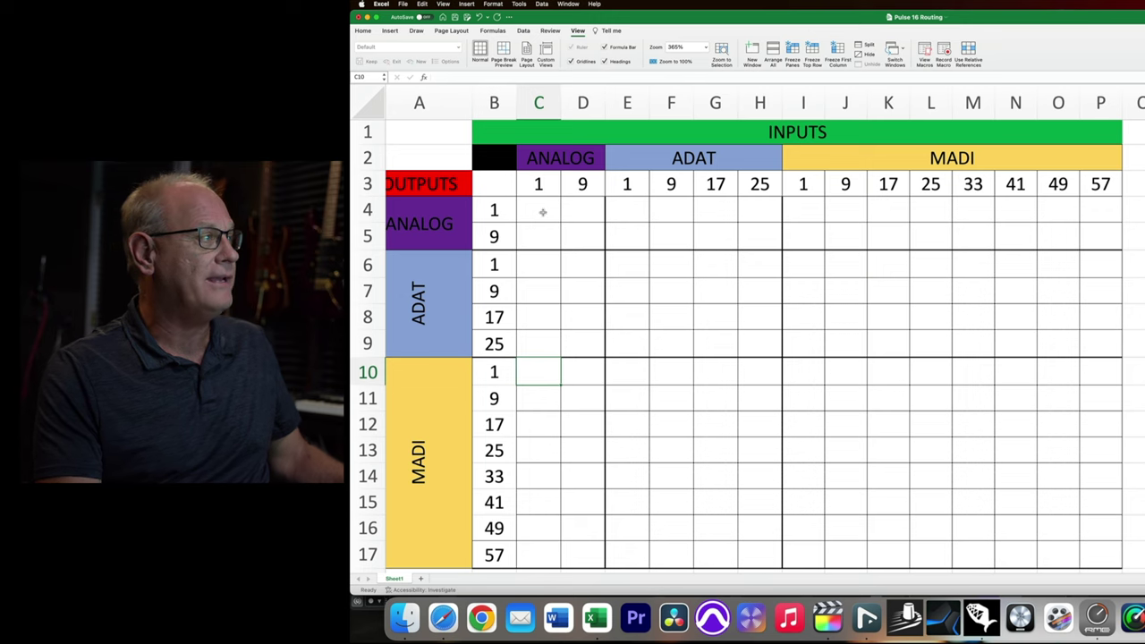
text(x)
click(624, 380)
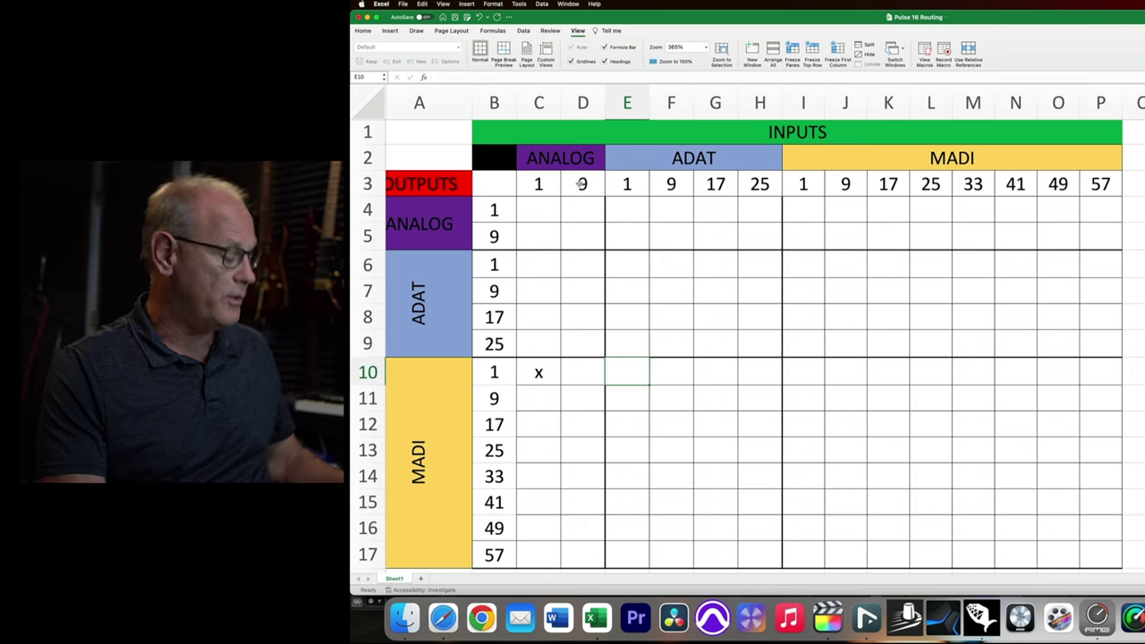
click(583, 403)
text(x)
click(595, 424)
Step: Enter x in I4 and J5 to route MADI inputs 1 and 9 to analog outputs 1 and 9
click(438, 405)
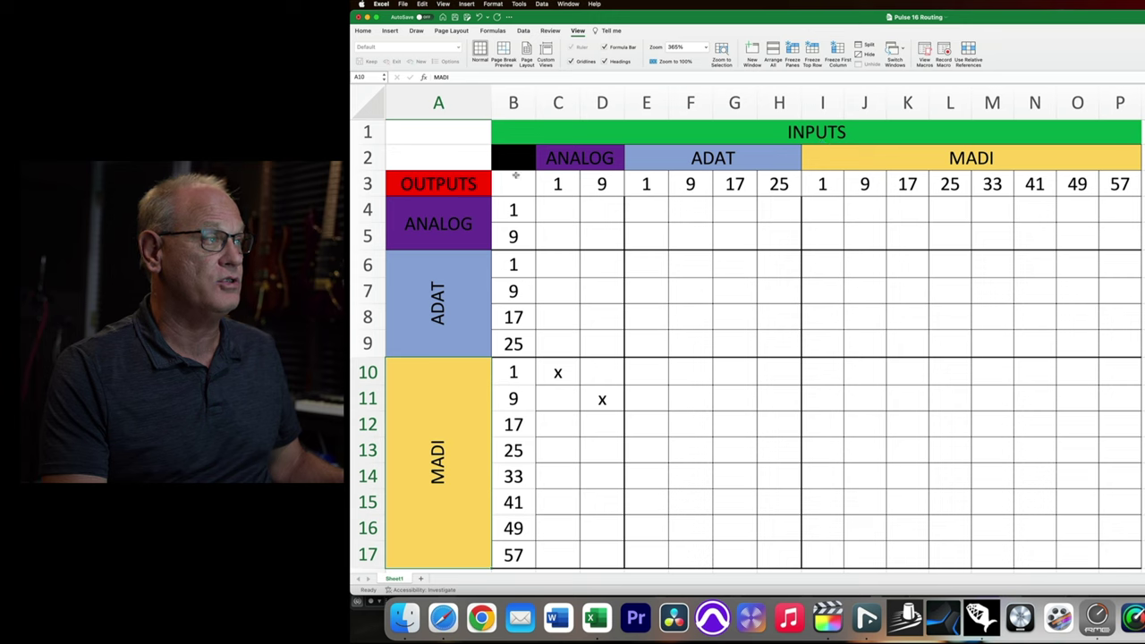
click(511, 215)
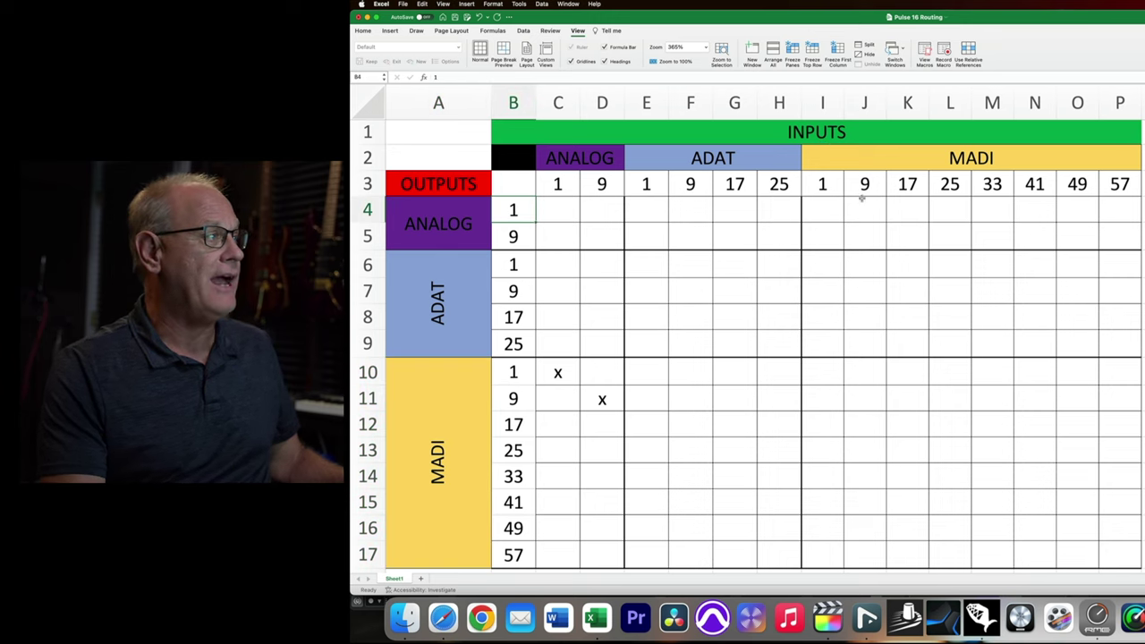
click(563, 212)
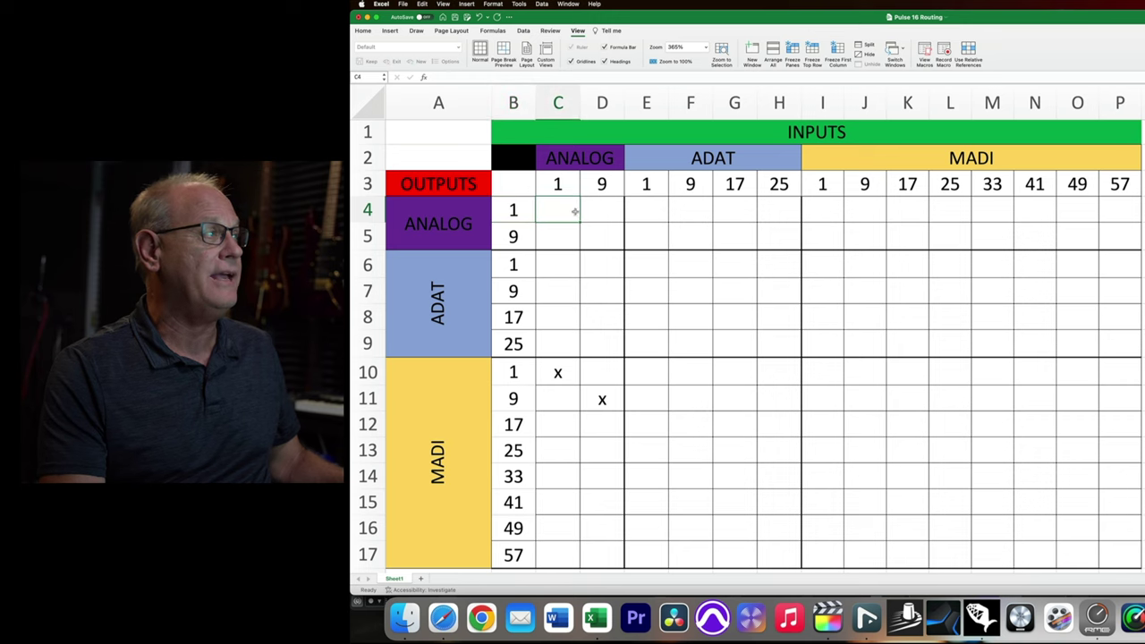
click(868, 210)
click(820, 211)
text(x)
key(Return)
click(546, 236)
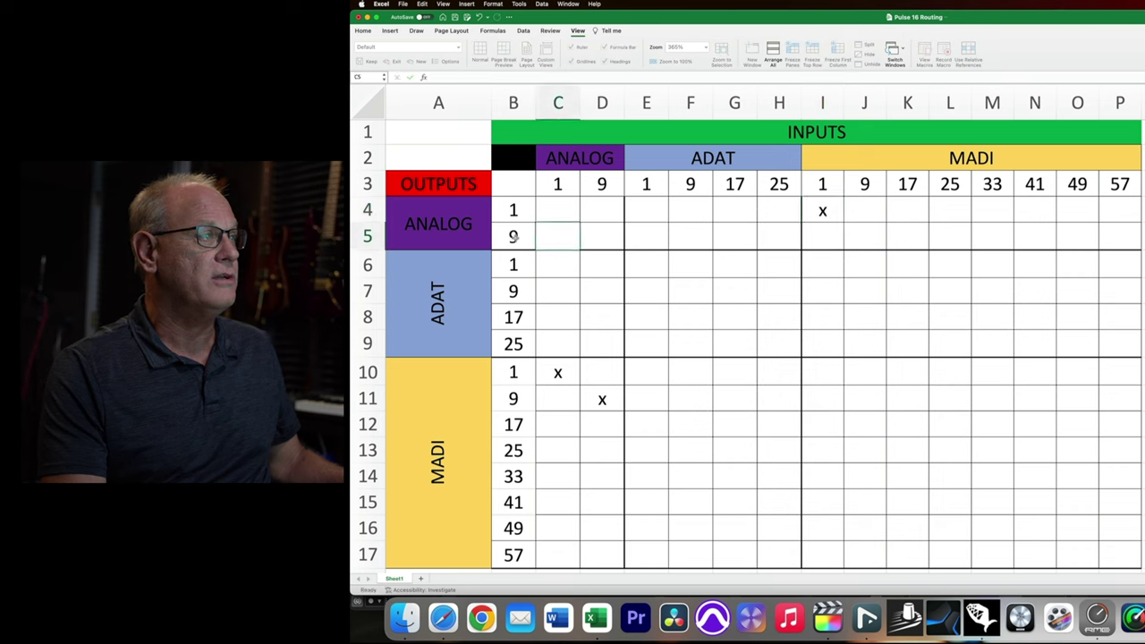
click(484, 224)
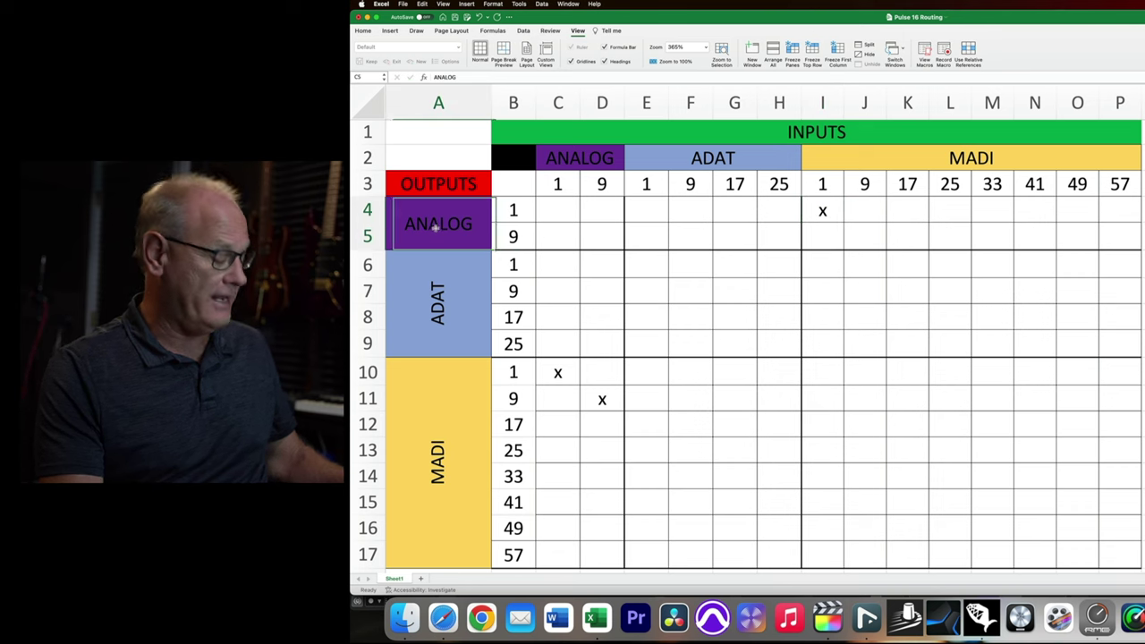
click(867, 236)
text(x)
click(923, 243)
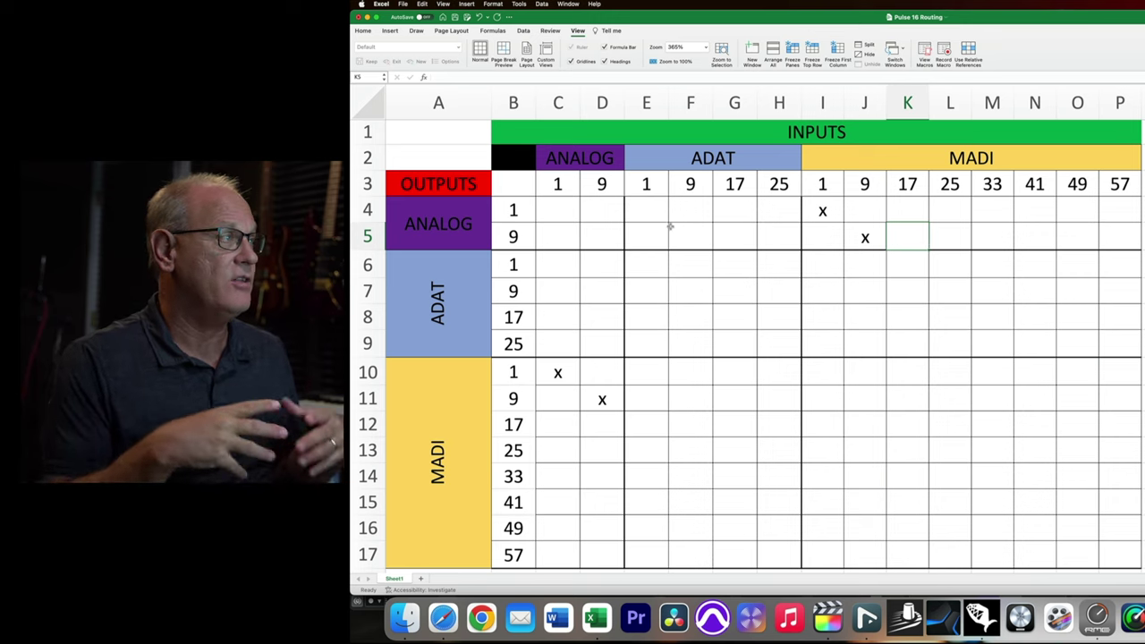
Step: Review the MADI-to-analog marks in I4 and J5 and the analog-to-MADI marks in C10 and D11 against their headings
click(514, 210)
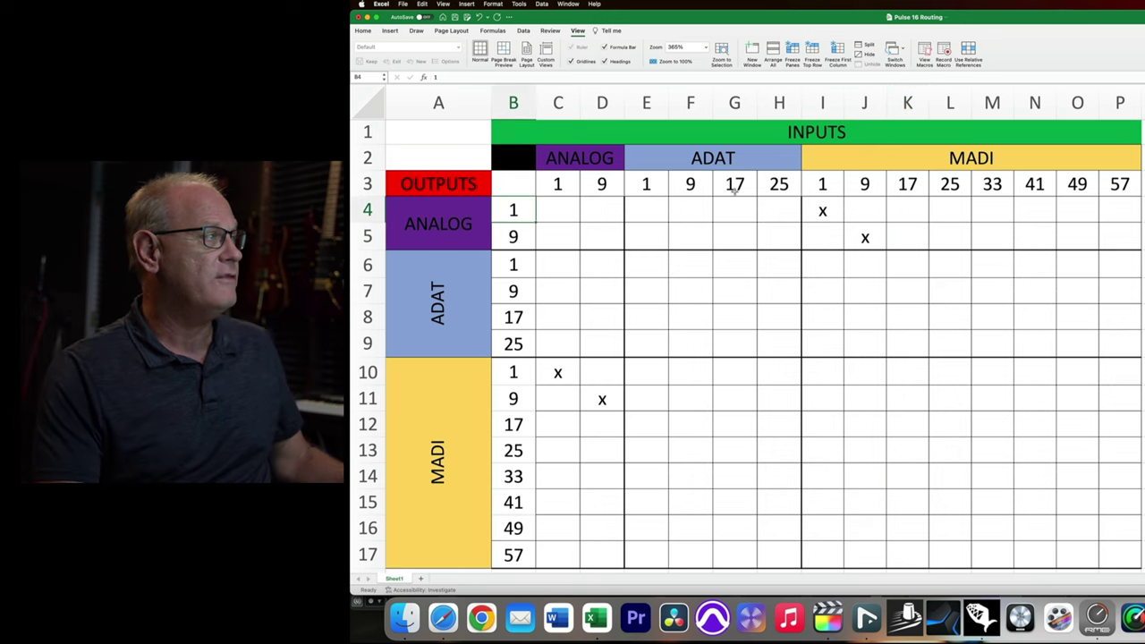
click(824, 210)
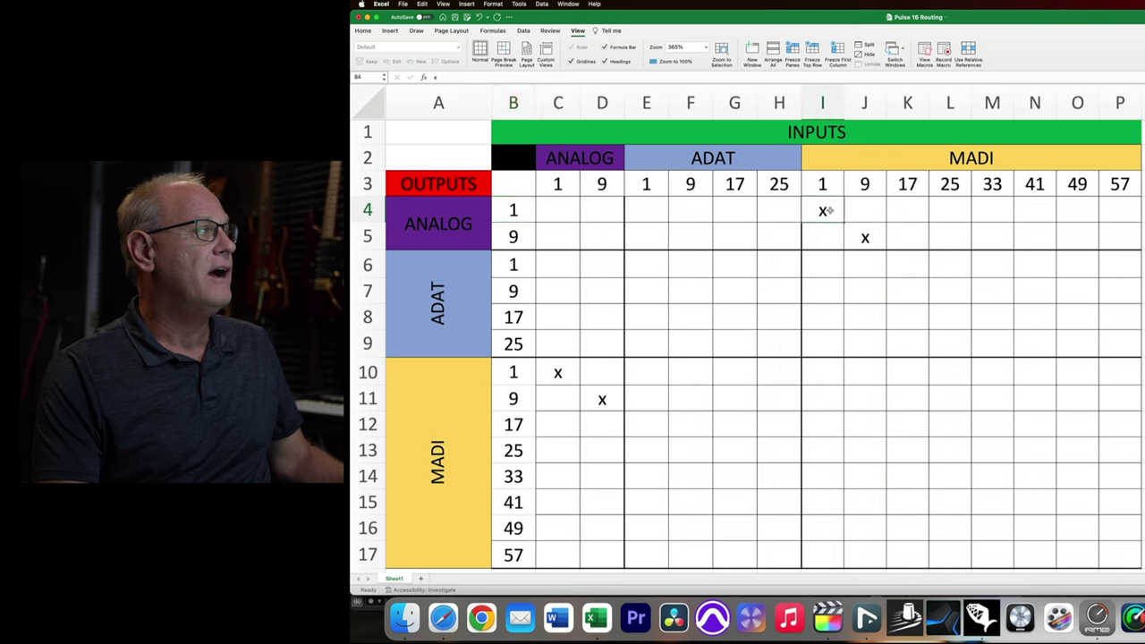
click(515, 236)
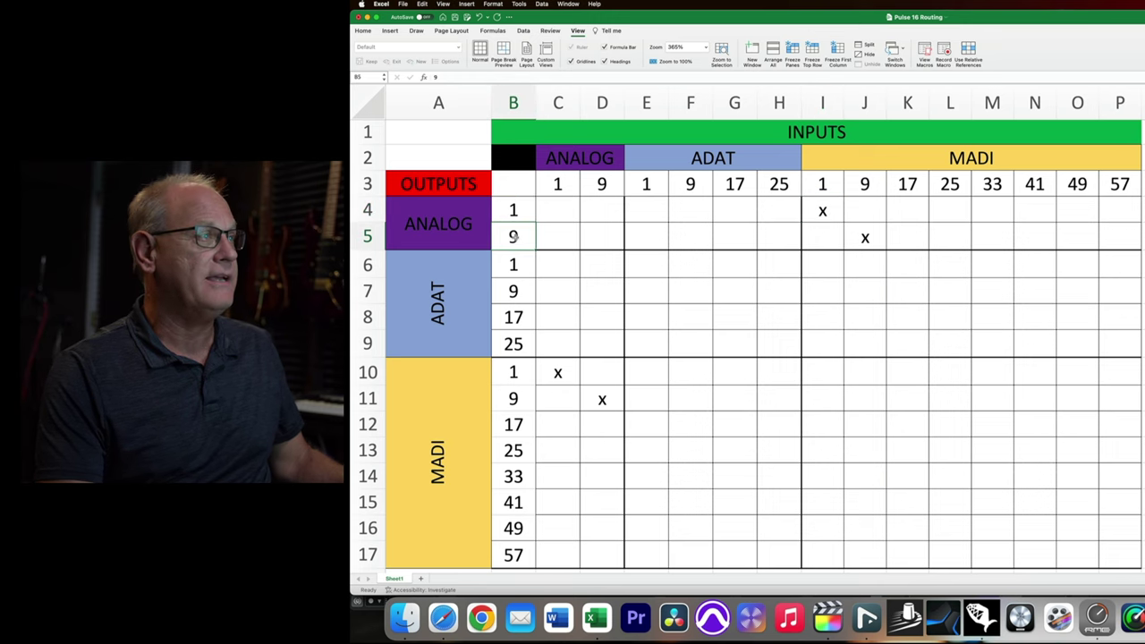
click(866, 235)
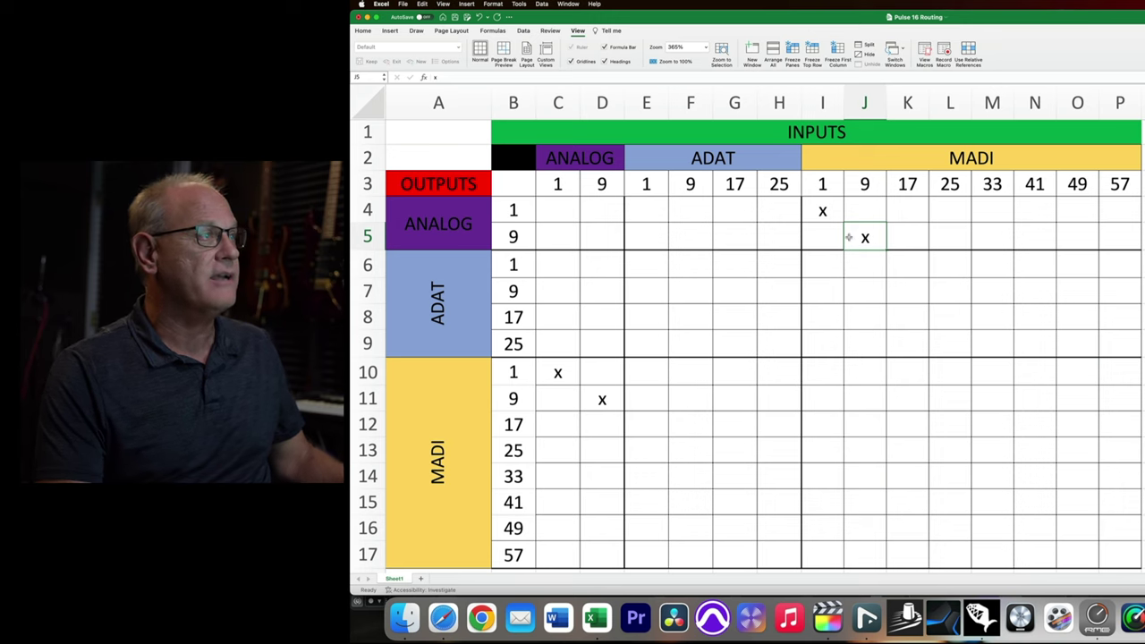
click(558, 157)
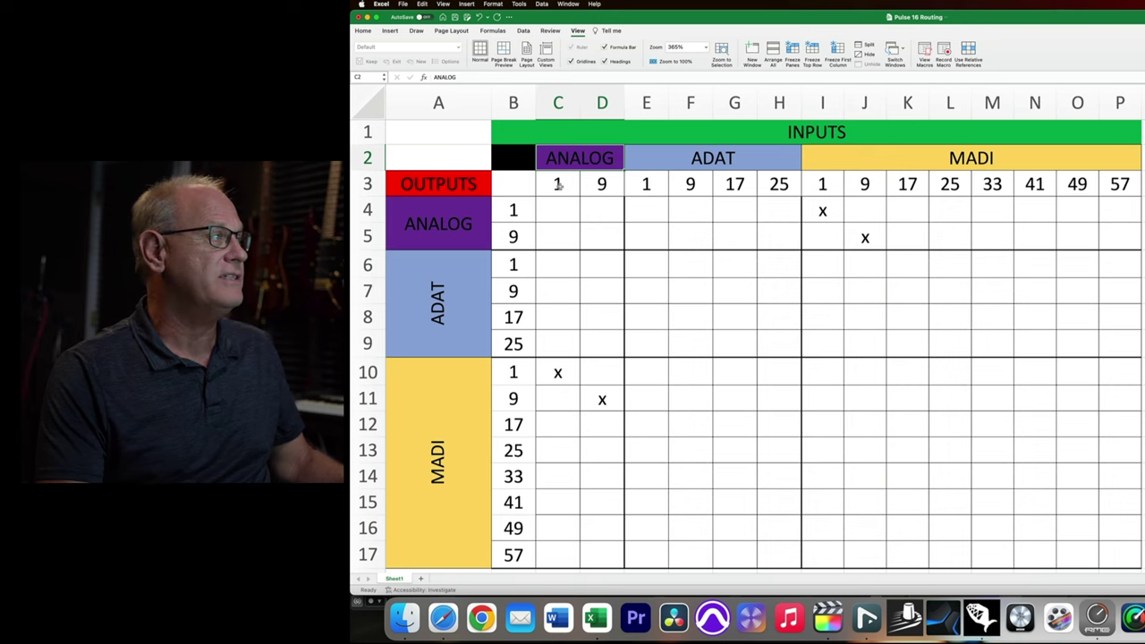
click(540, 372)
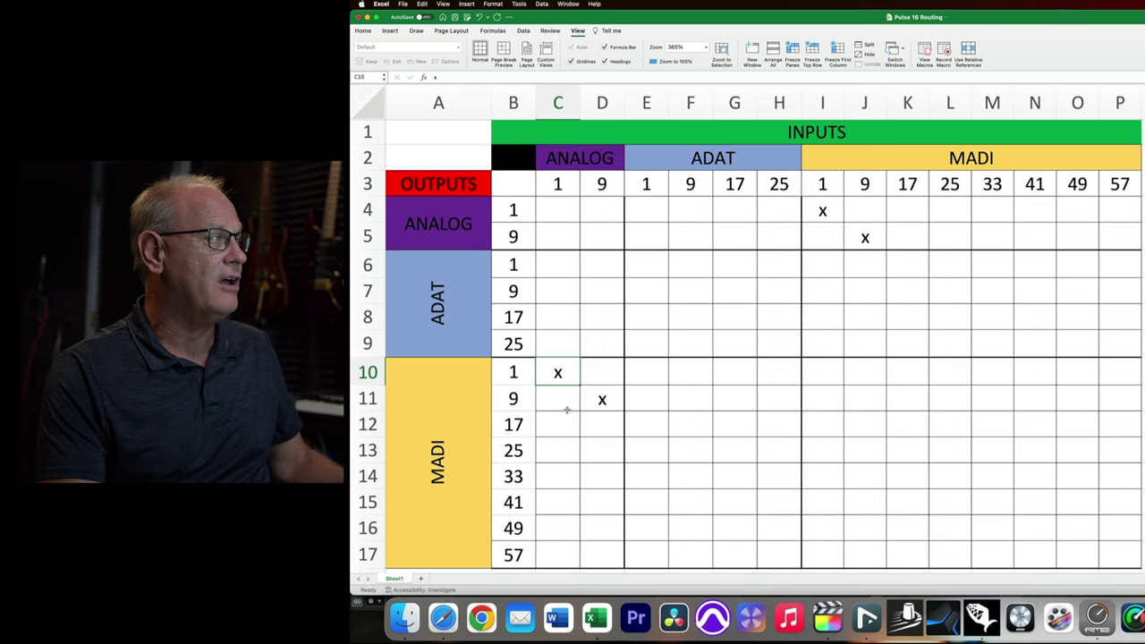
click(604, 182)
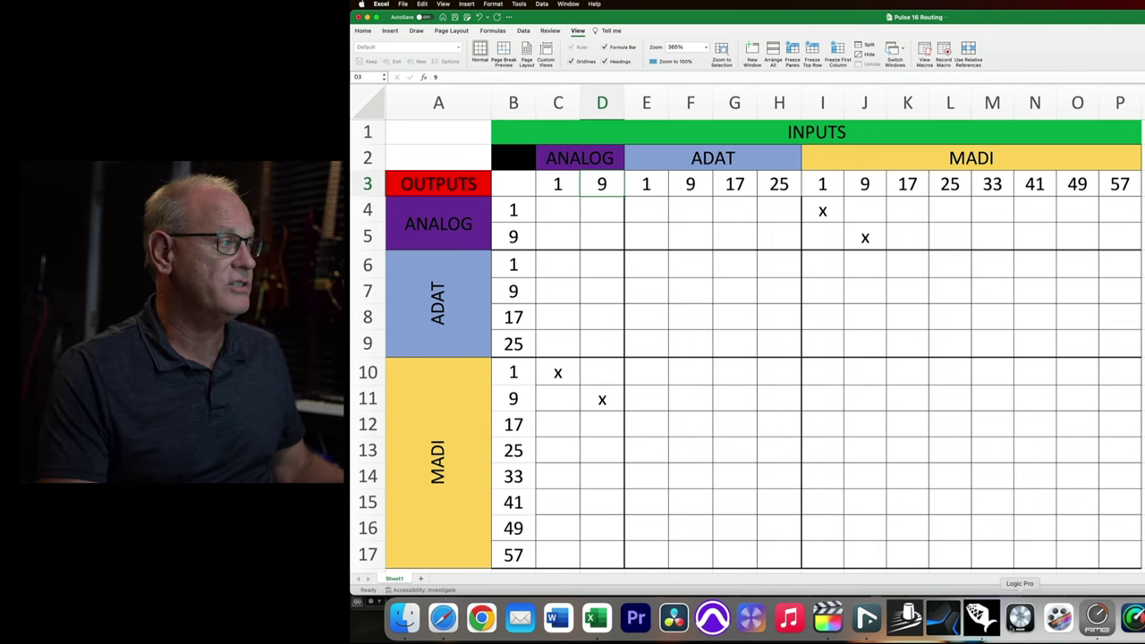
Step: Switch to RemoteFish and examine the Analog Out 1-8 crosspoint in the channel routing matrix
click(982, 617)
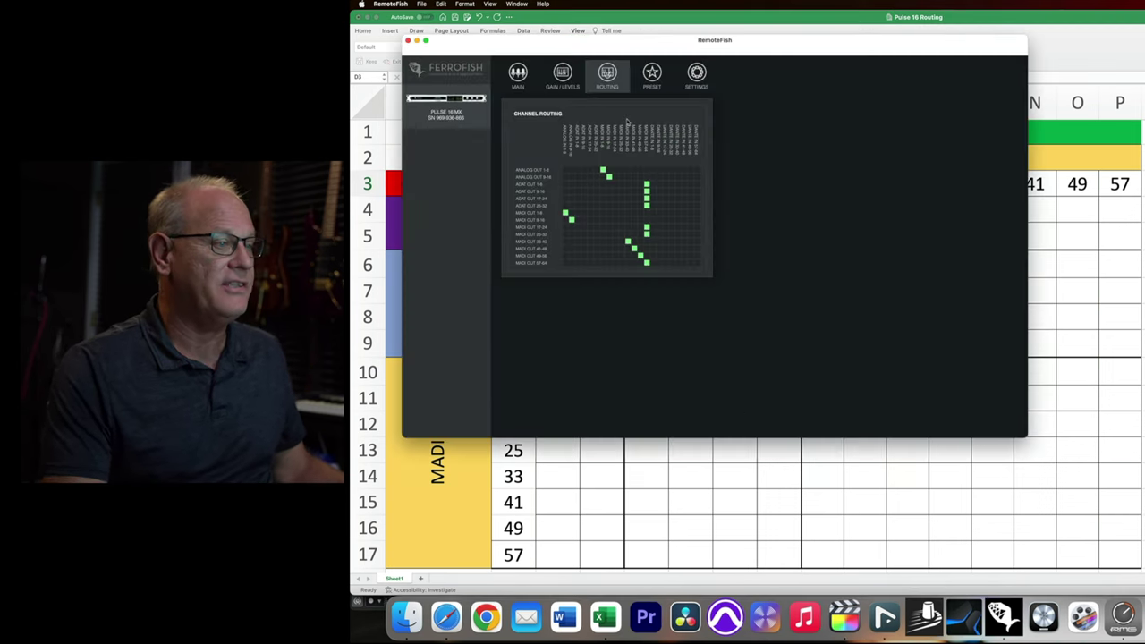
click(602, 169)
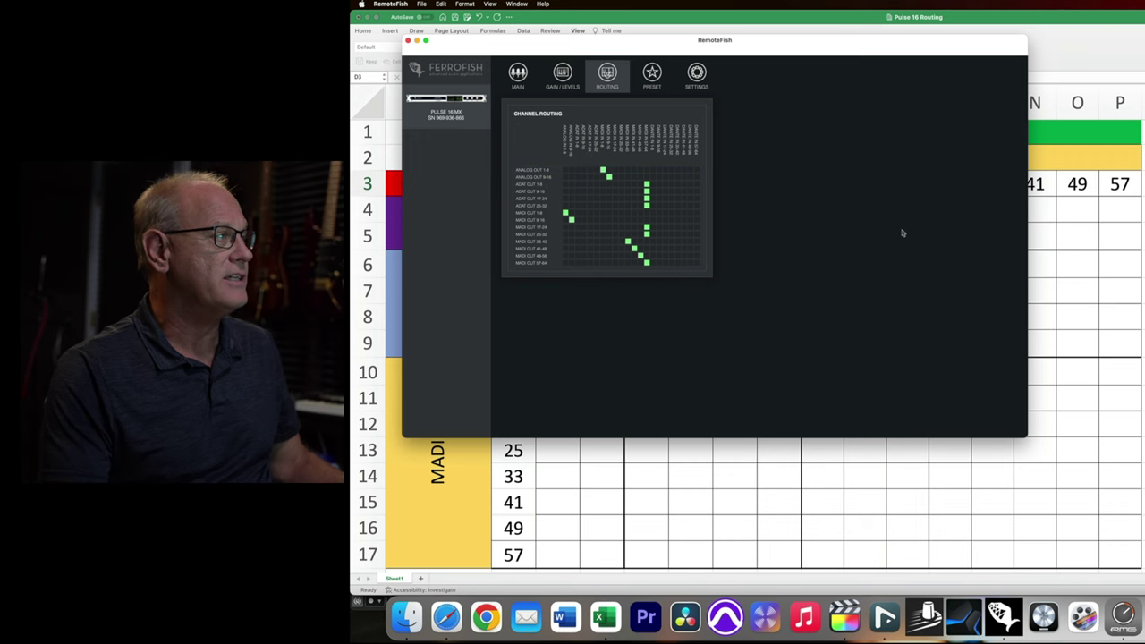
Step: Switch back to the Excel routing grid and clear the x marks from I4, J5, D11 and C10
click(1043, 259)
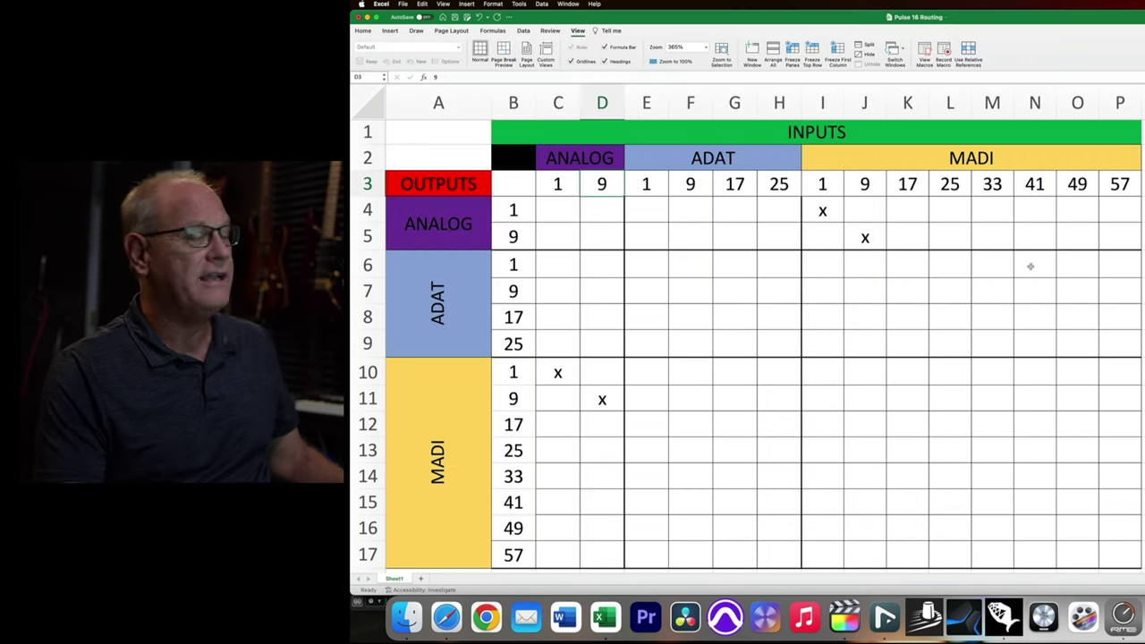
click(834, 210)
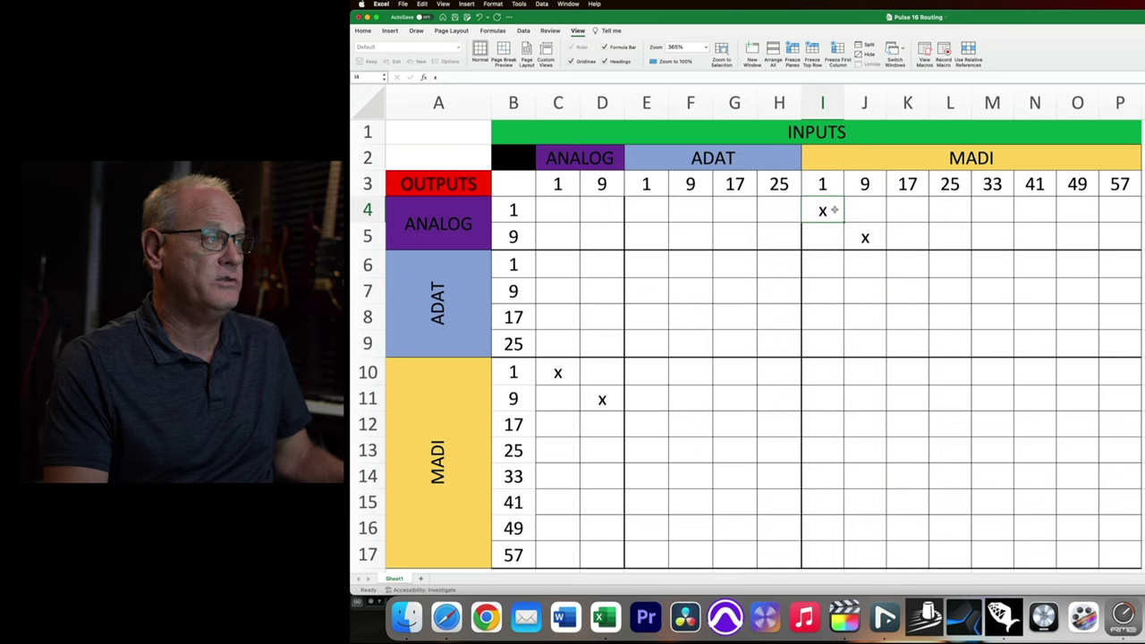
key(Delete)
click(864, 236)
key(Delete)
click(602, 400)
key(Delete)
click(557, 373)
key(Delete)
click(935, 306)
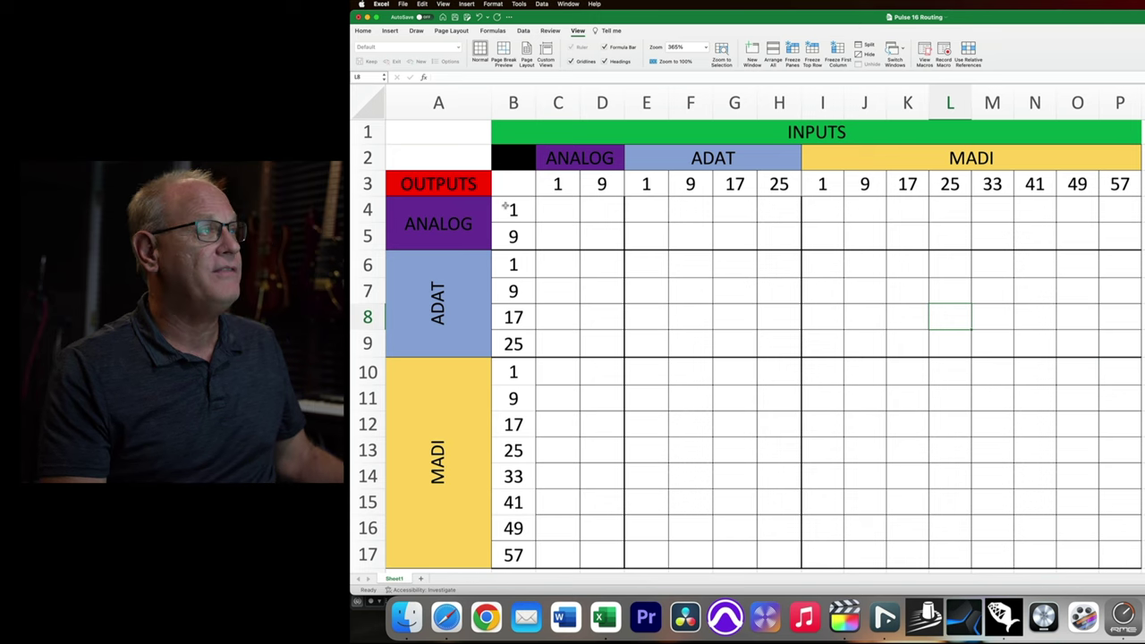
Step: Enter x in K4 and L5 to route MADI inputs 17 and 25 to analog outputs 1 and 9
click(909, 207)
text(x)
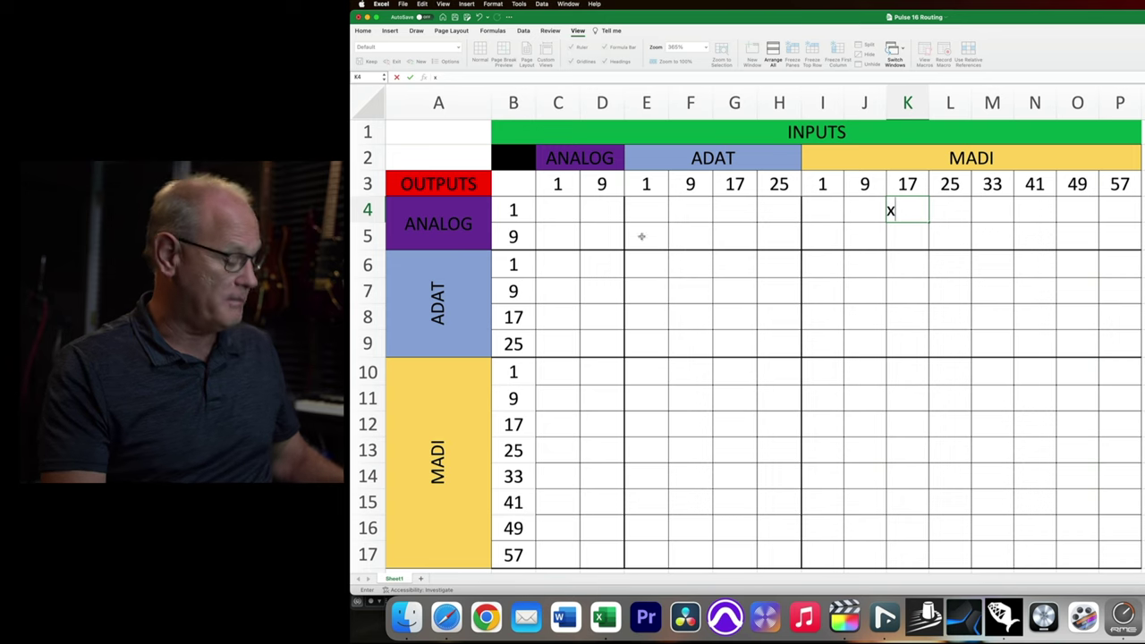
click(949, 235)
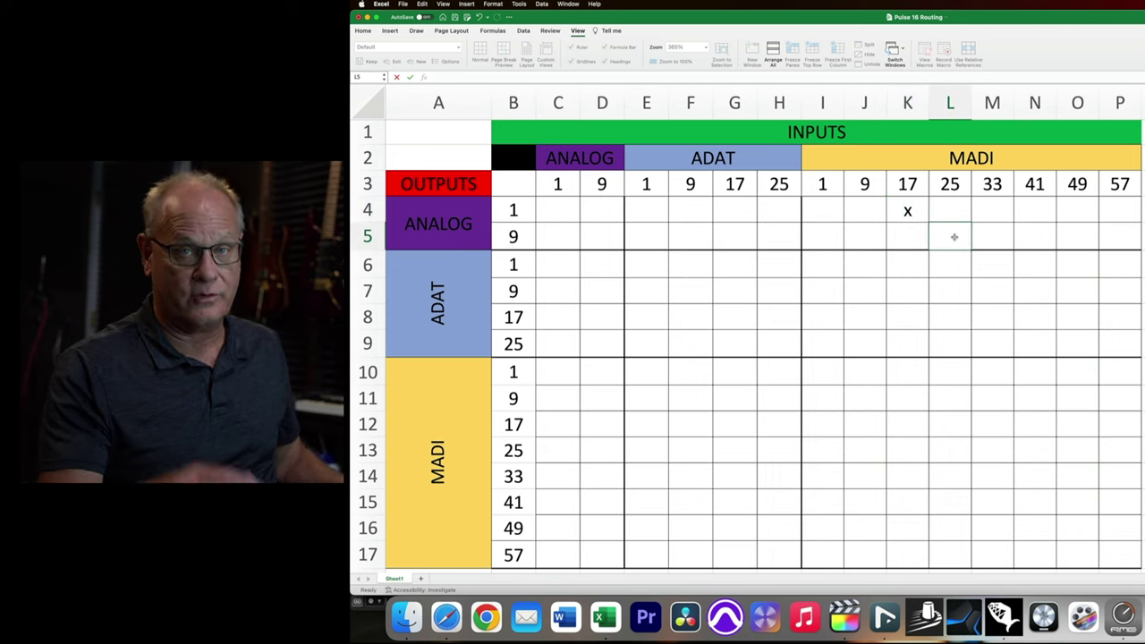
text(x)
click(996, 236)
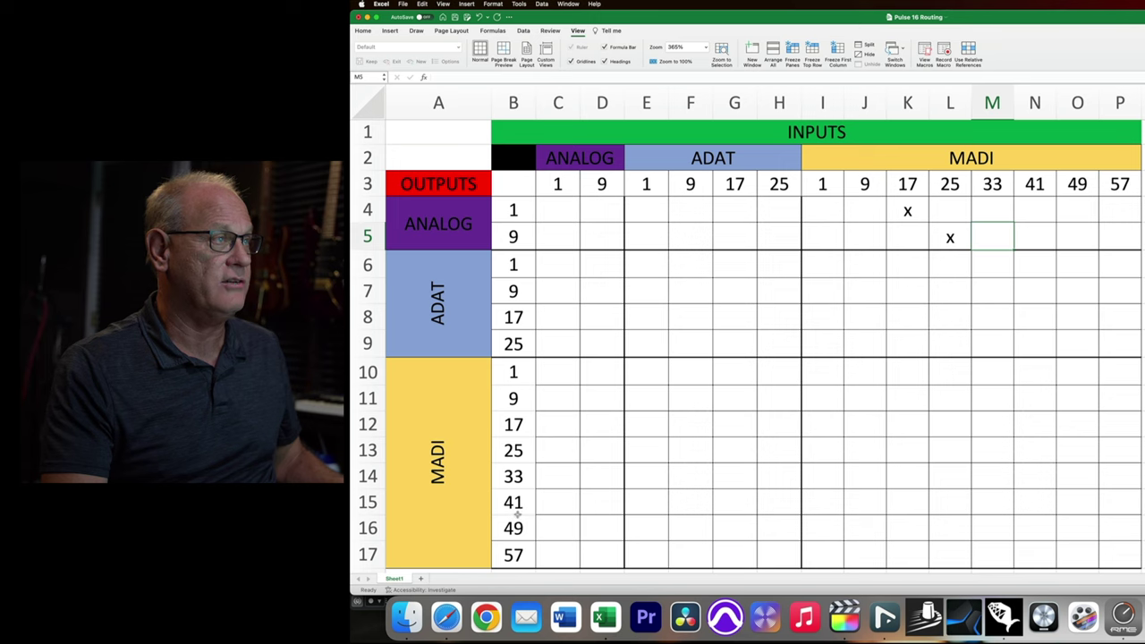
Step: Enter x in C12 and D13 to route analog inputs 1 and 9 to MADI outputs 17 and 25
click(552, 424)
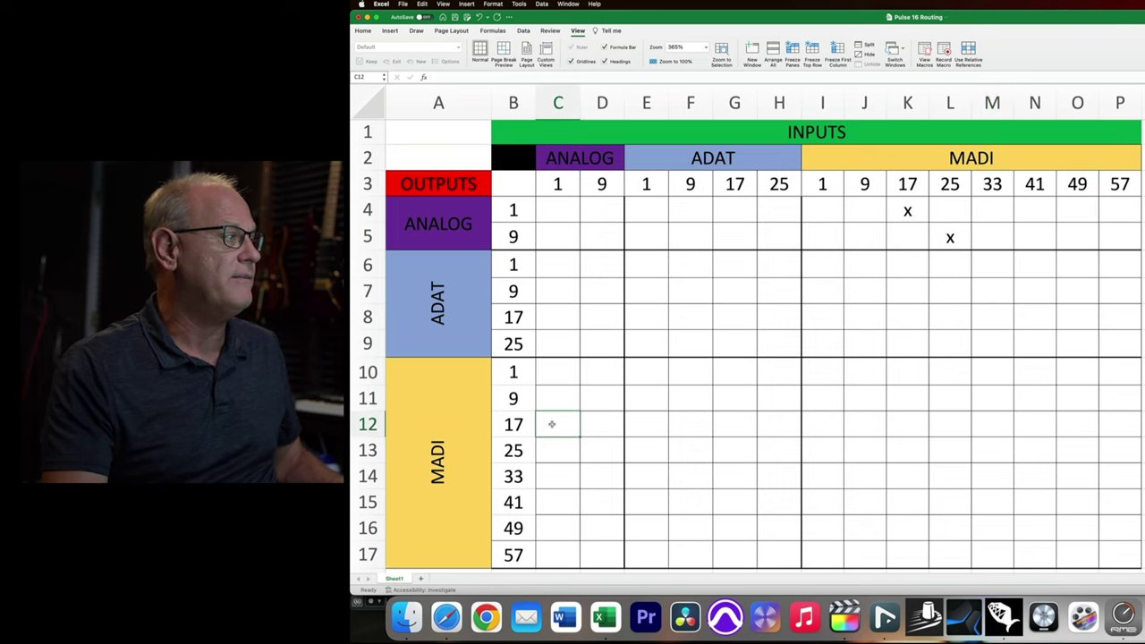
text(x)
key(Return)
click(599, 451)
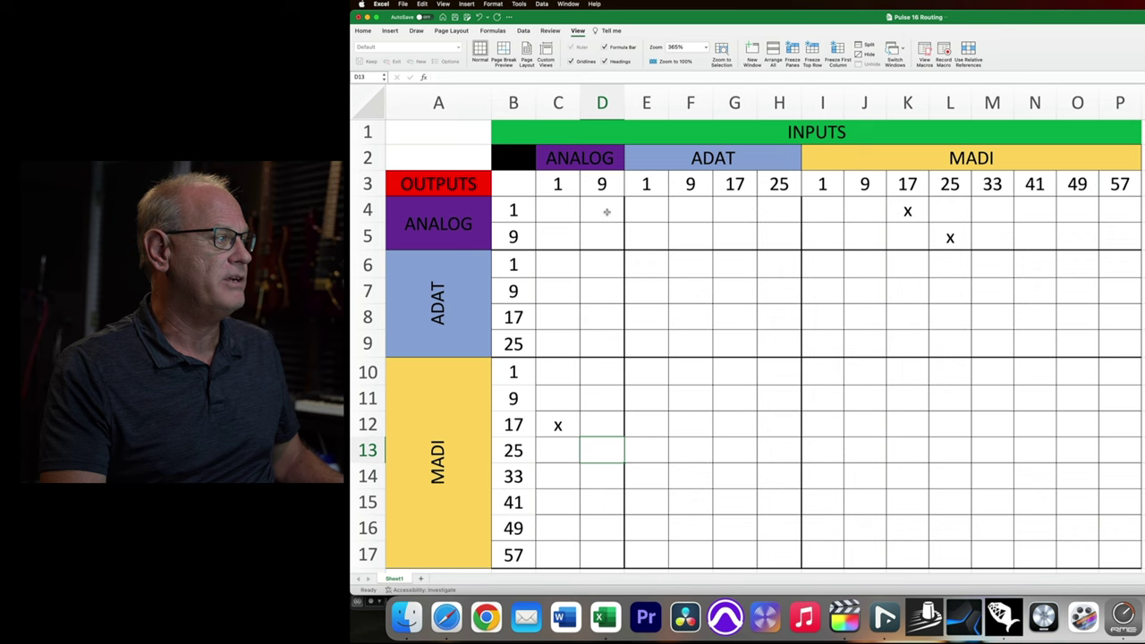
text(x)
click(649, 451)
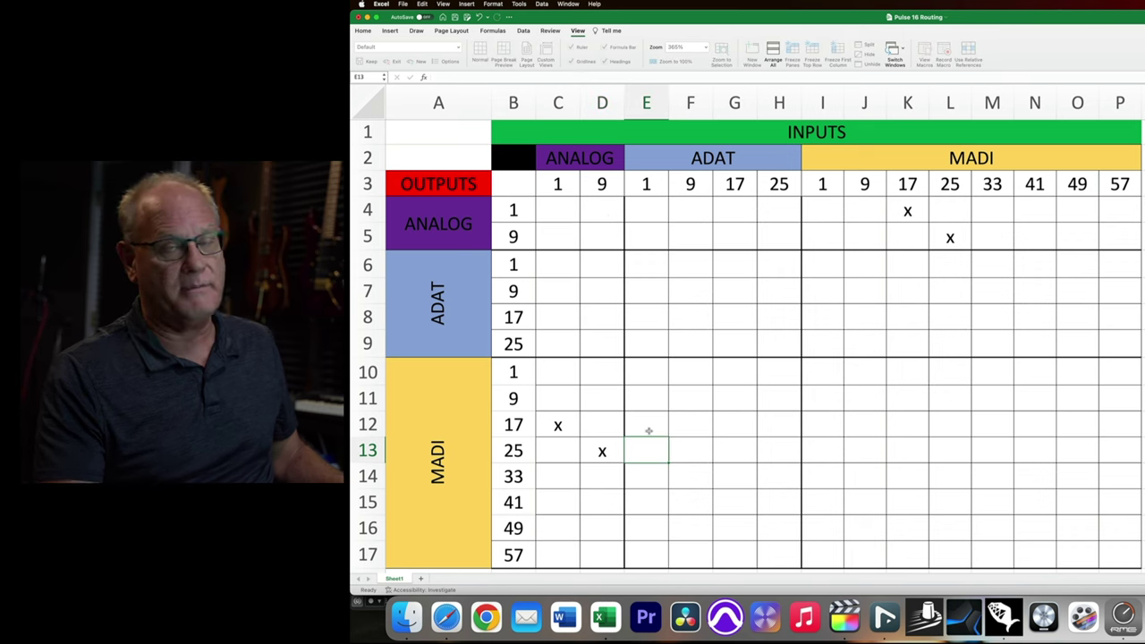